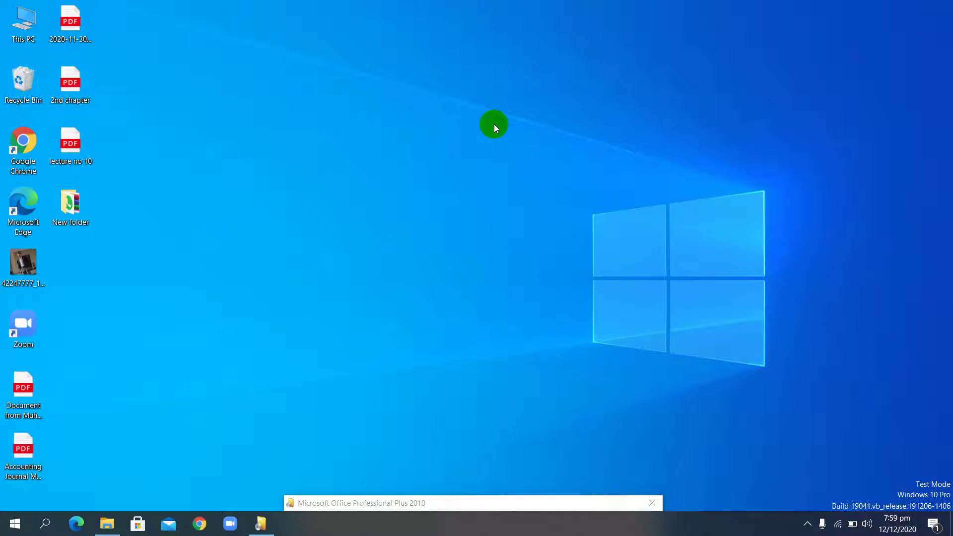
right_click(493, 124)
click(517, 162)
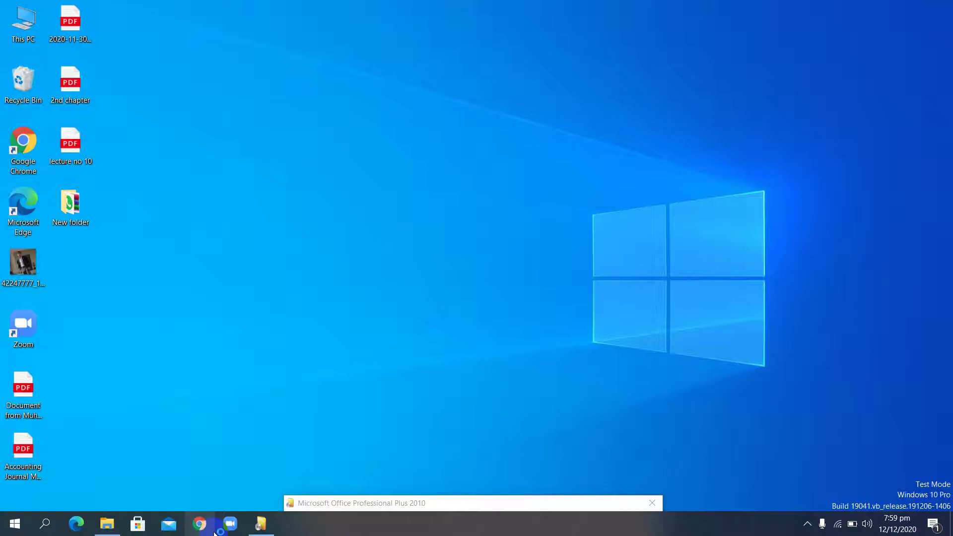
click(205, 496)
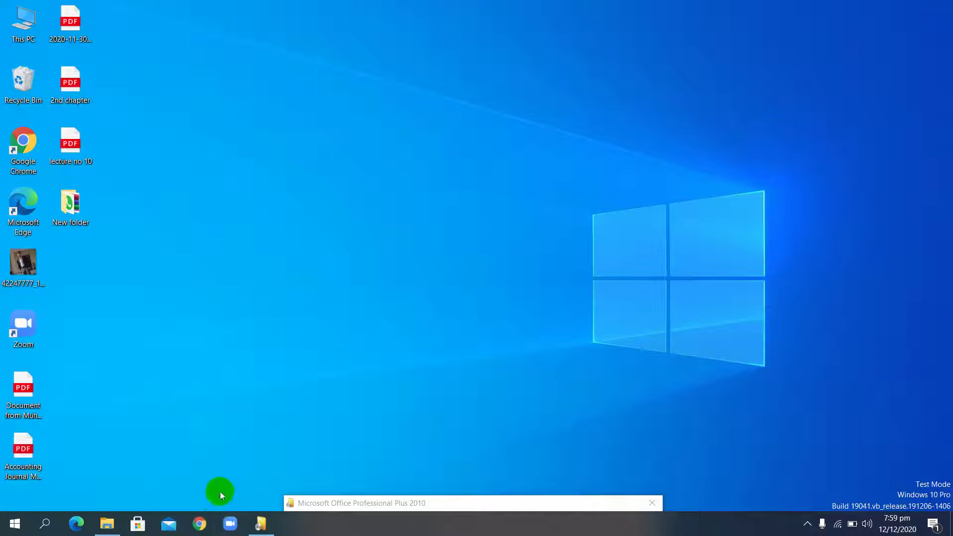
- Open Google Chrome, search for "Winrar" and open the RARLAB download page from the results
click(199, 523)
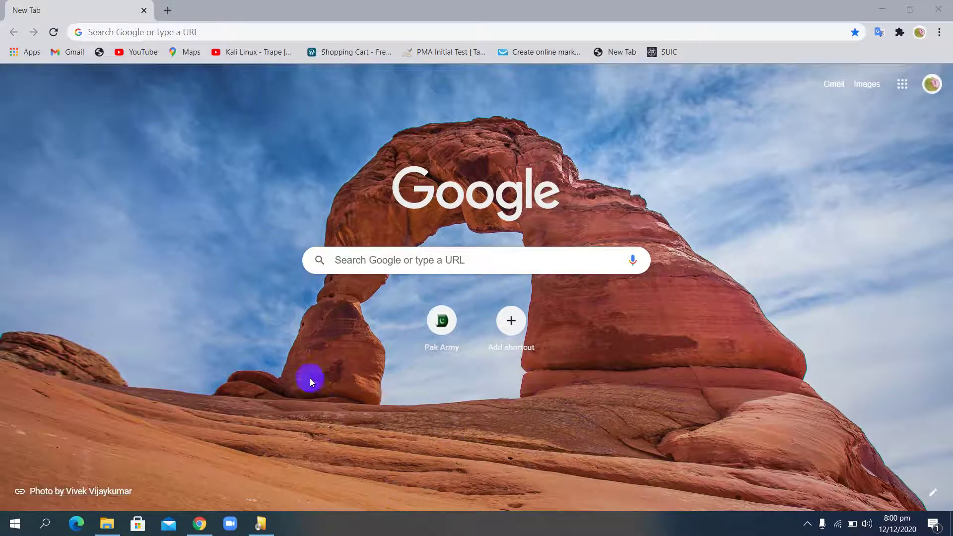
click(252, 32)
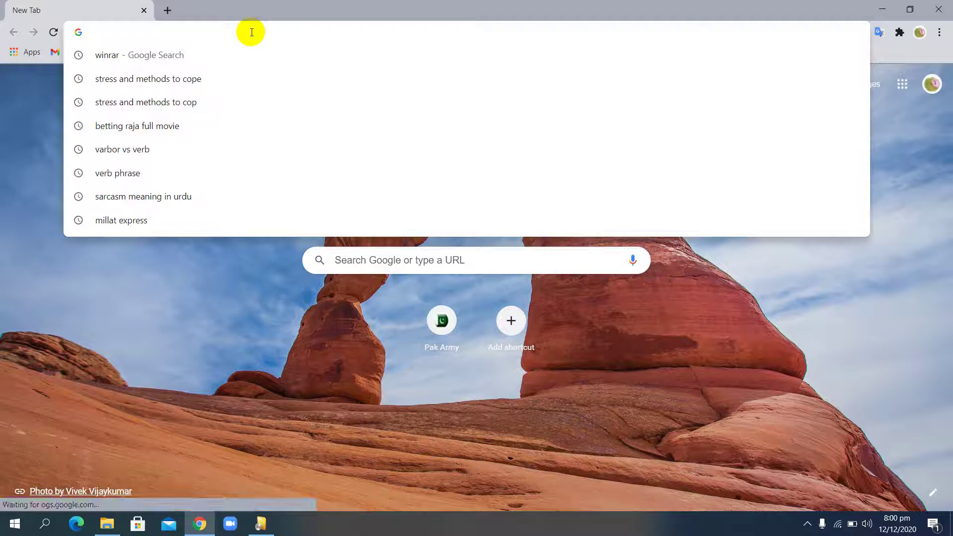
text(Winrar)
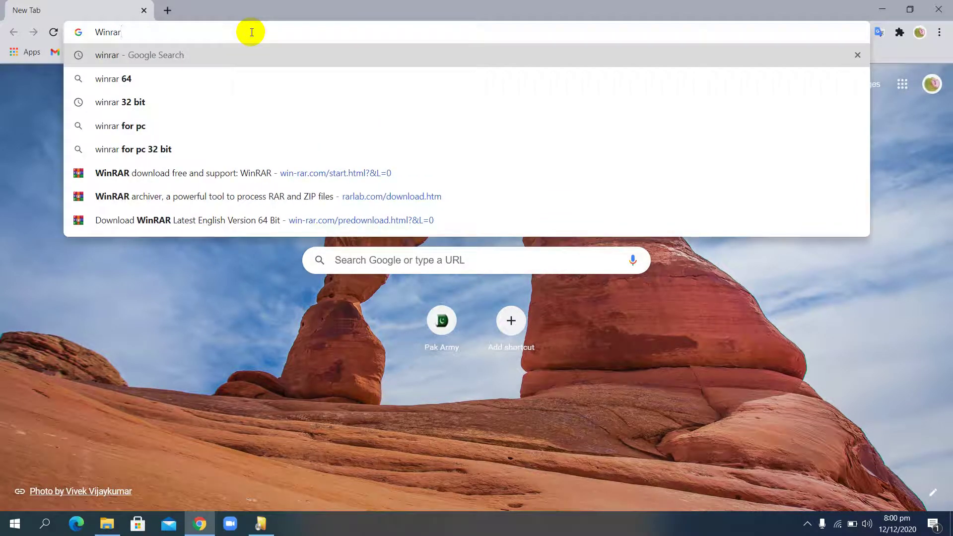
key(Return)
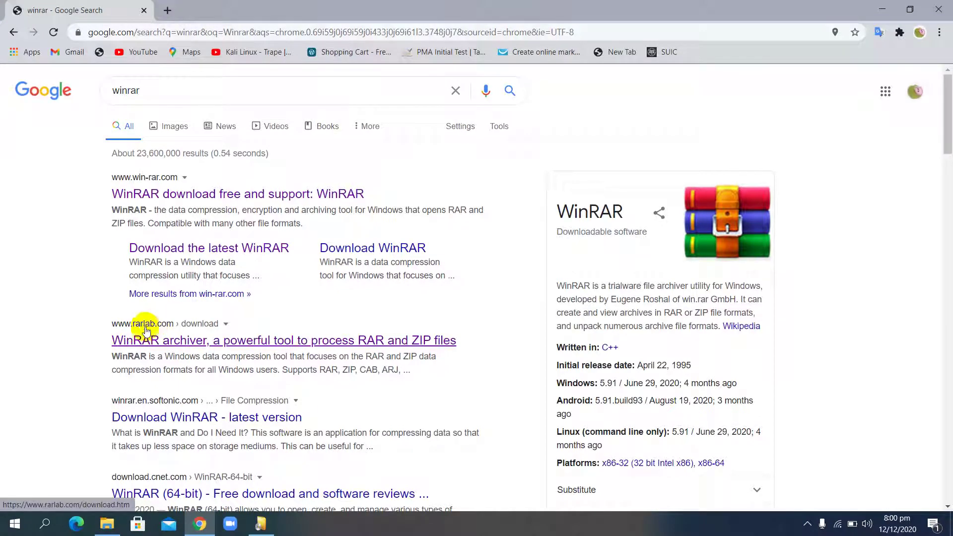
click(135, 339)
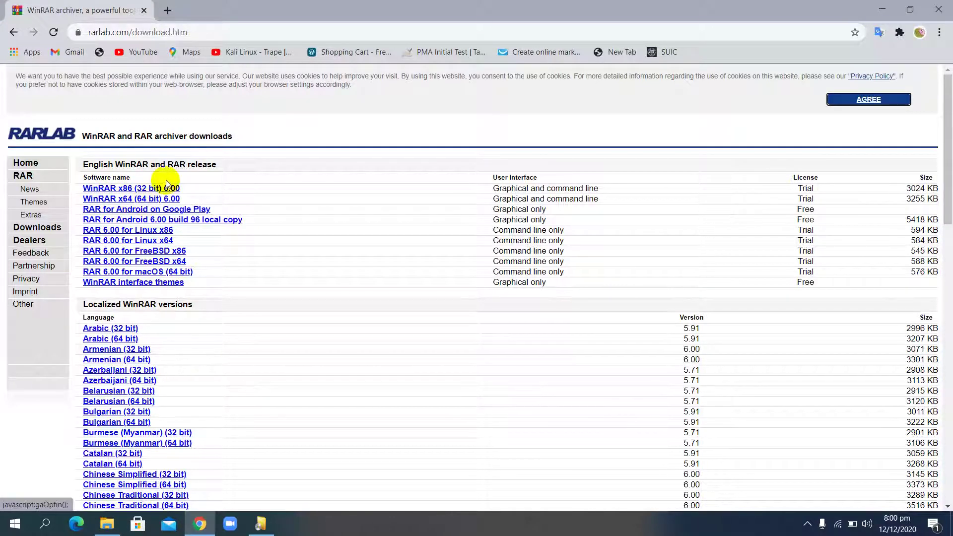
- Minimize the browser and check this computer's system type in the This PC properties, closing the System window when done
click(875, 6)
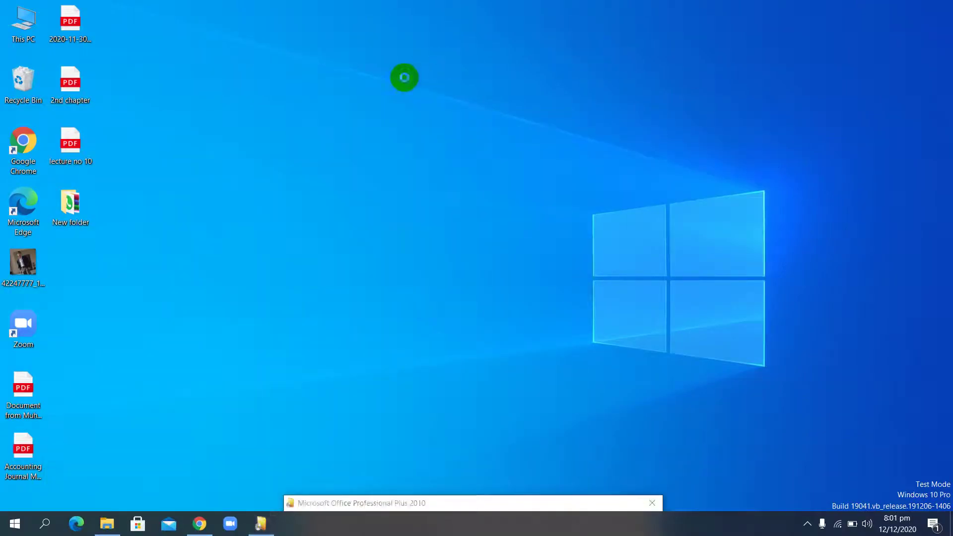
right_click(405, 78)
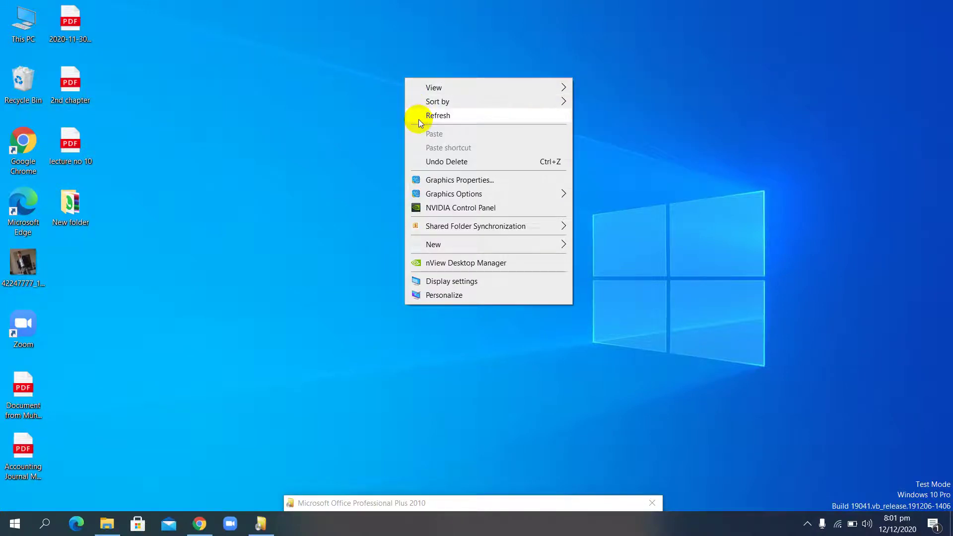
click(418, 119)
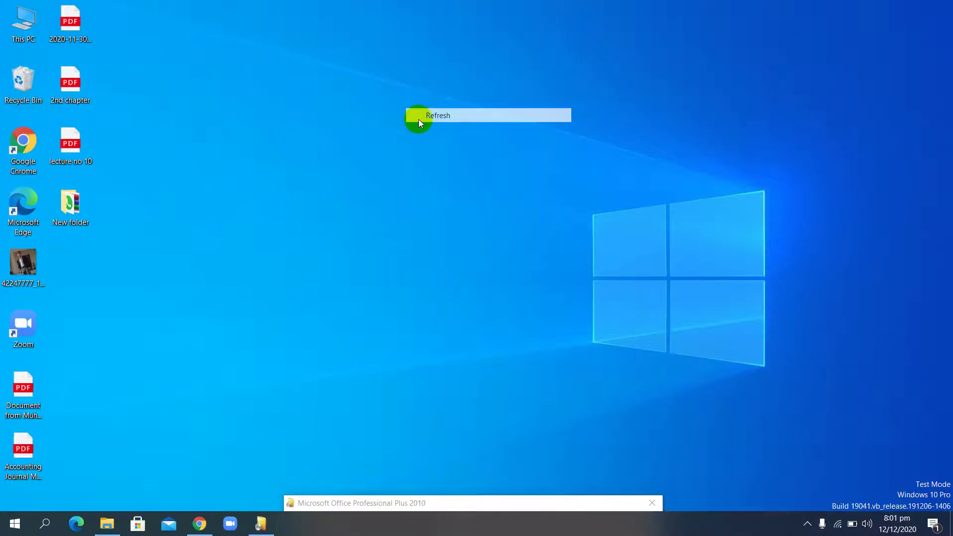
right_click(23, 40)
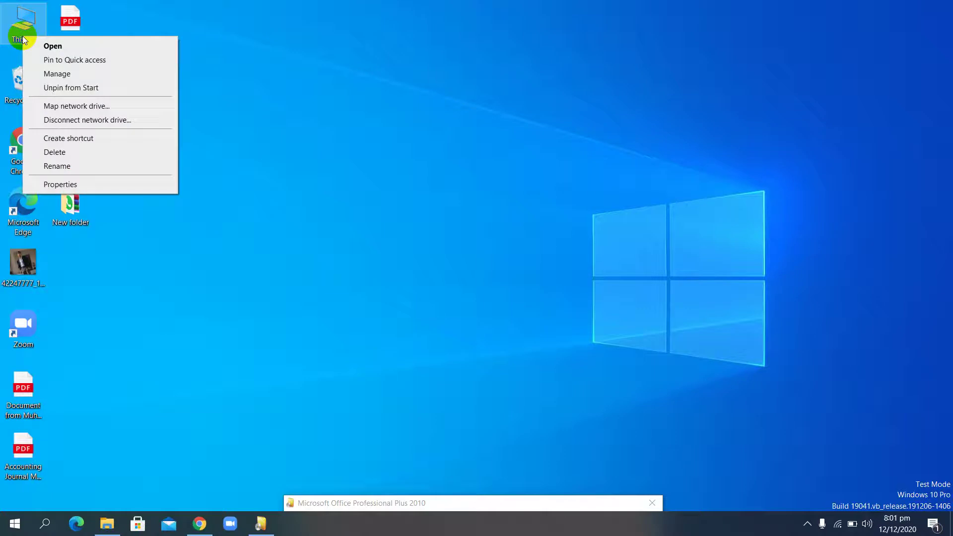
click(76, 188)
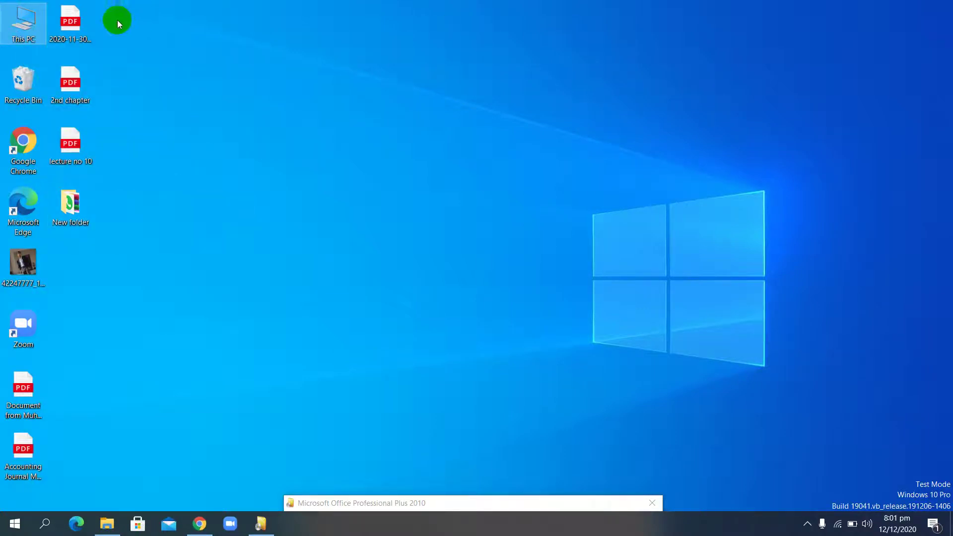
right_click(22, 23)
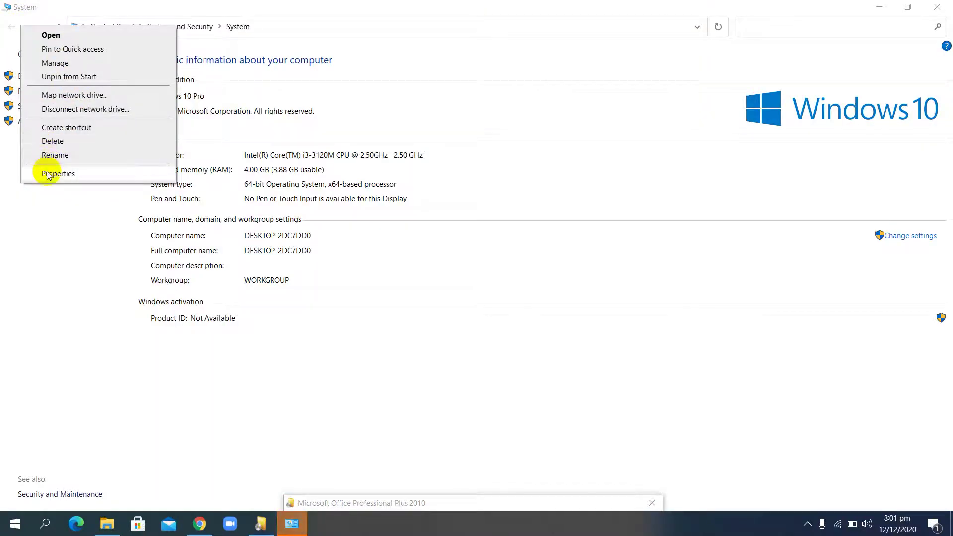
click(466, 288)
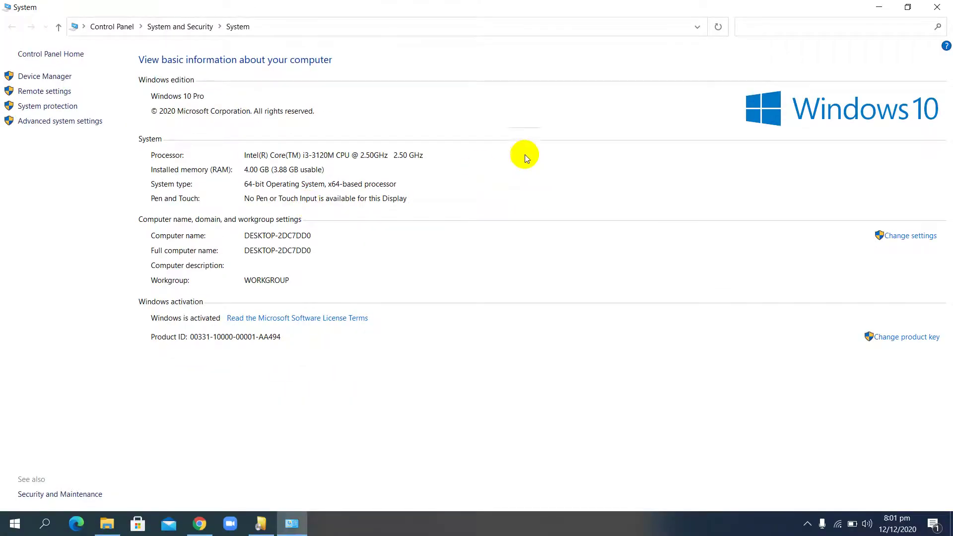
click(936, 6)
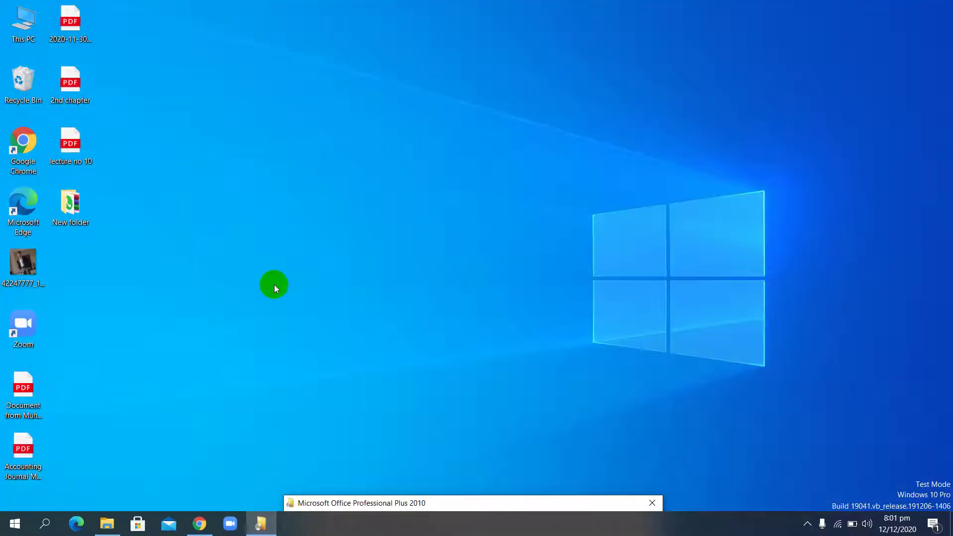
- Return to Chrome, download WinRAR x64 (64 bit) 6.00 to the Desktop, and minimize the browser while keeping the download running
click(199, 523)
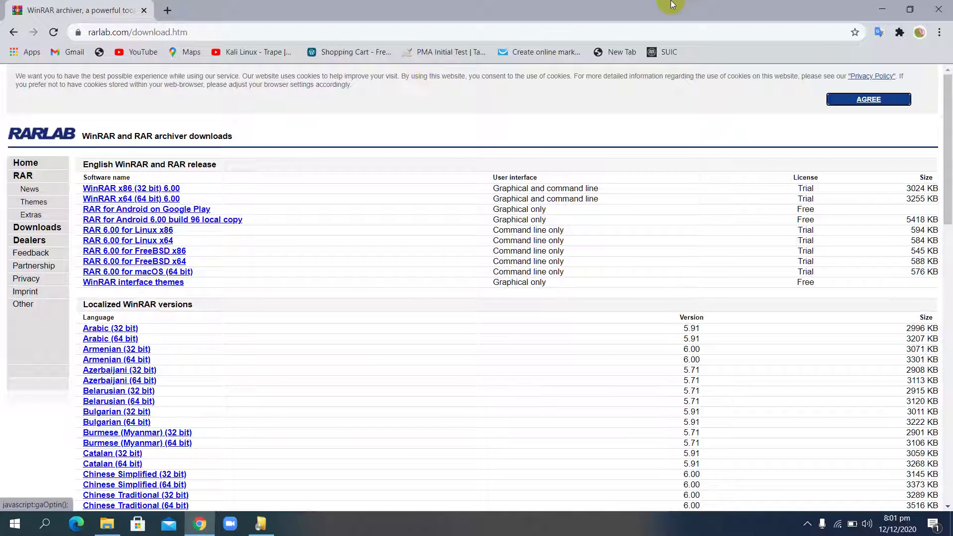
click(130, 199)
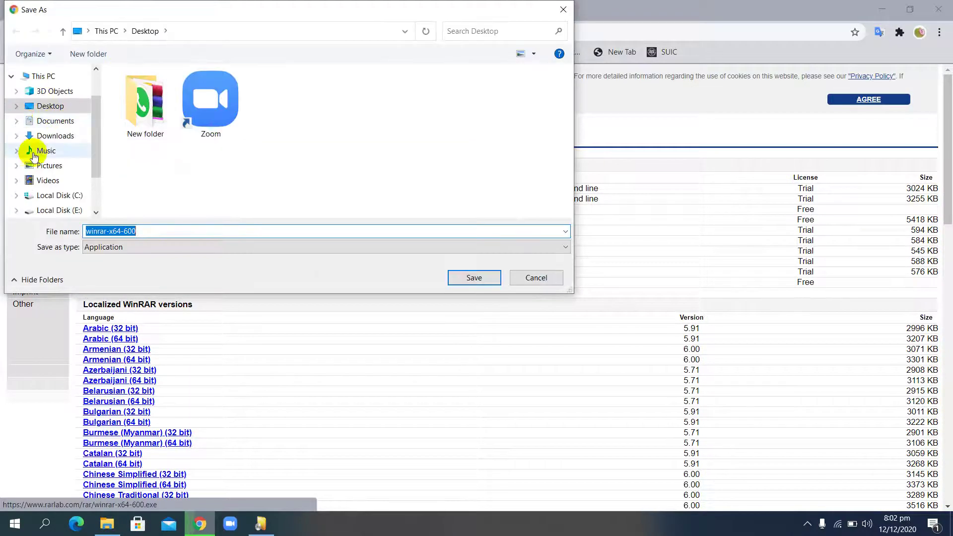
click(468, 278)
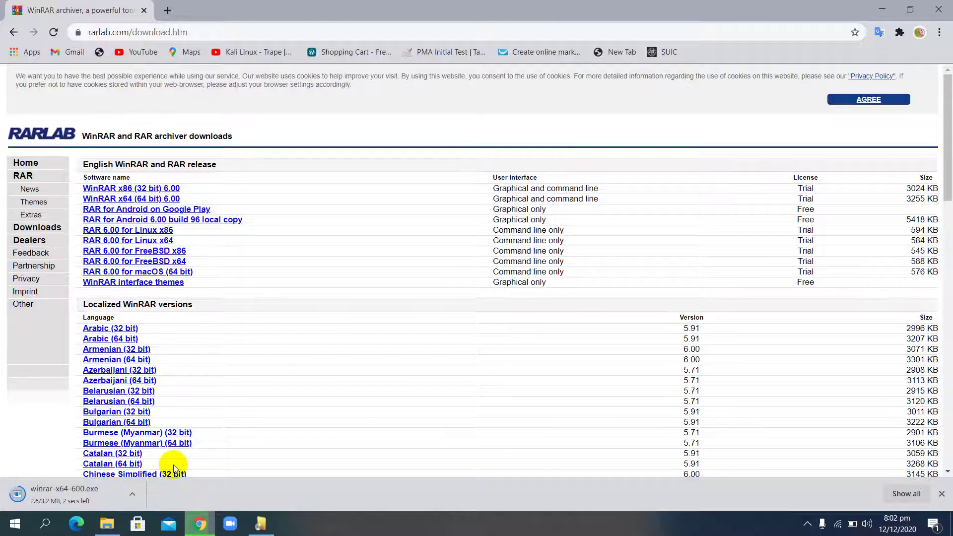
click(938, 9)
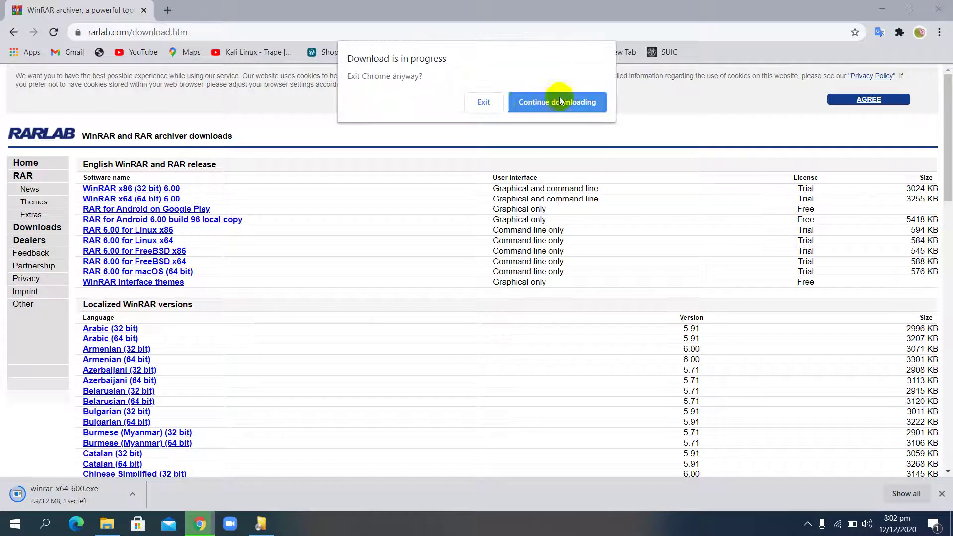
click(542, 103)
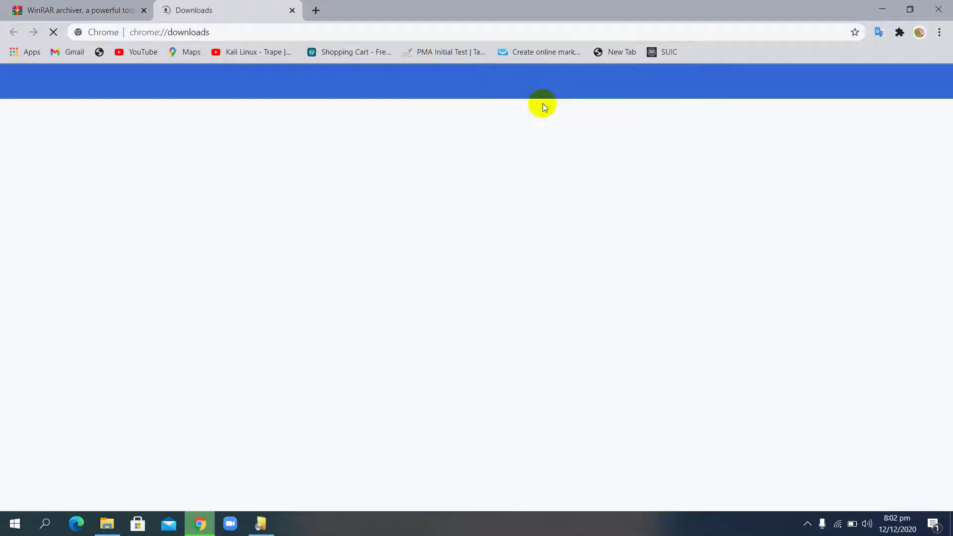
click(881, 8)
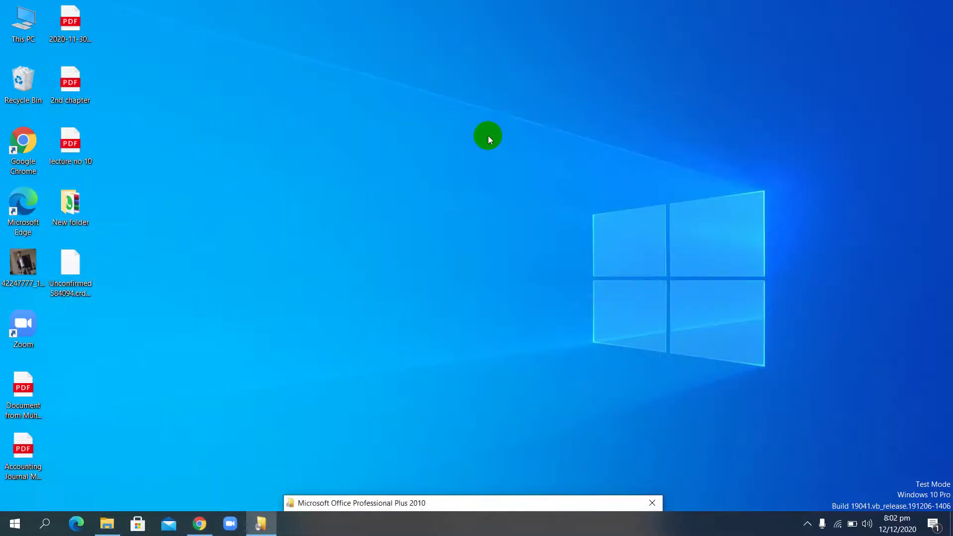
- Refresh the desktop and move the downloaded WinRAR installer to the empty spot below New folder
right_click(362, 111)
click(379, 153)
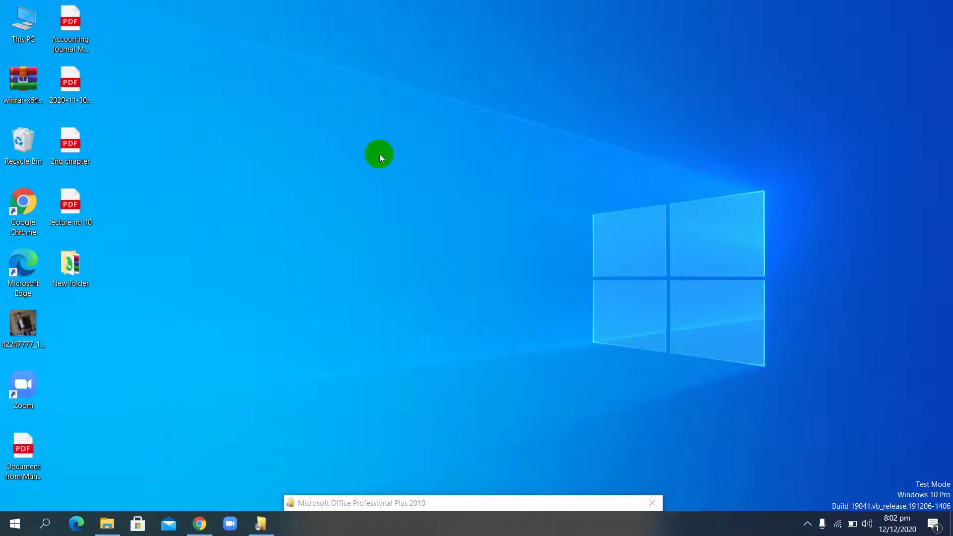
drag(39, 73, 102, 281)
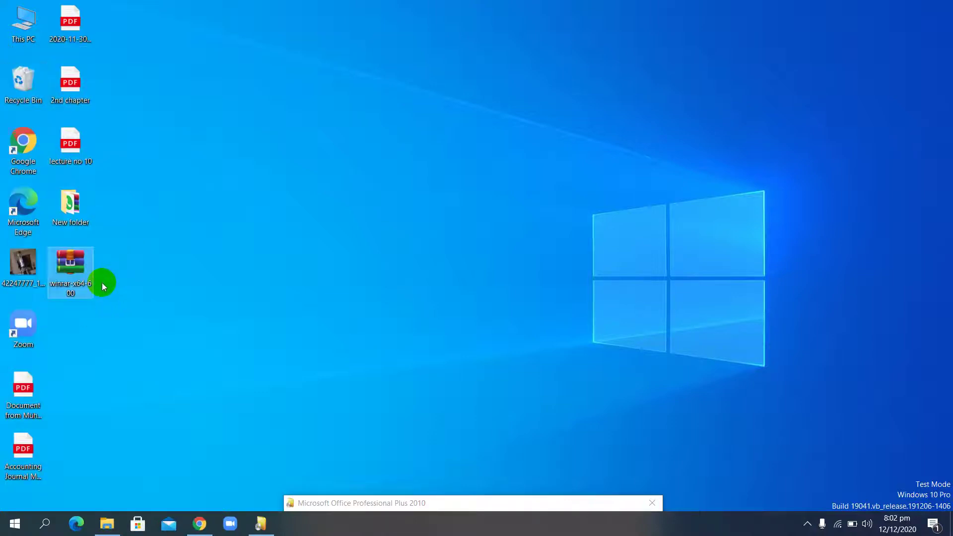
right_click(344, 218)
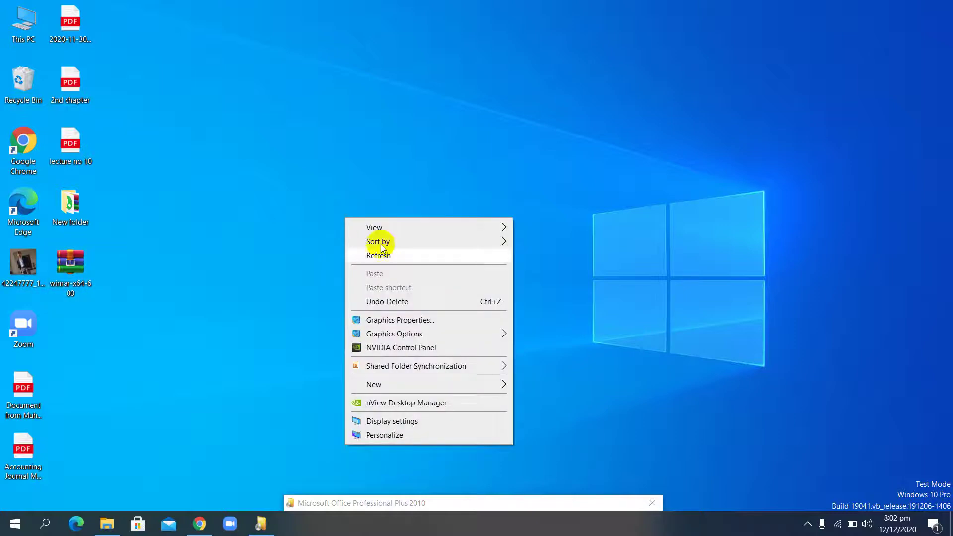
click(390, 260)
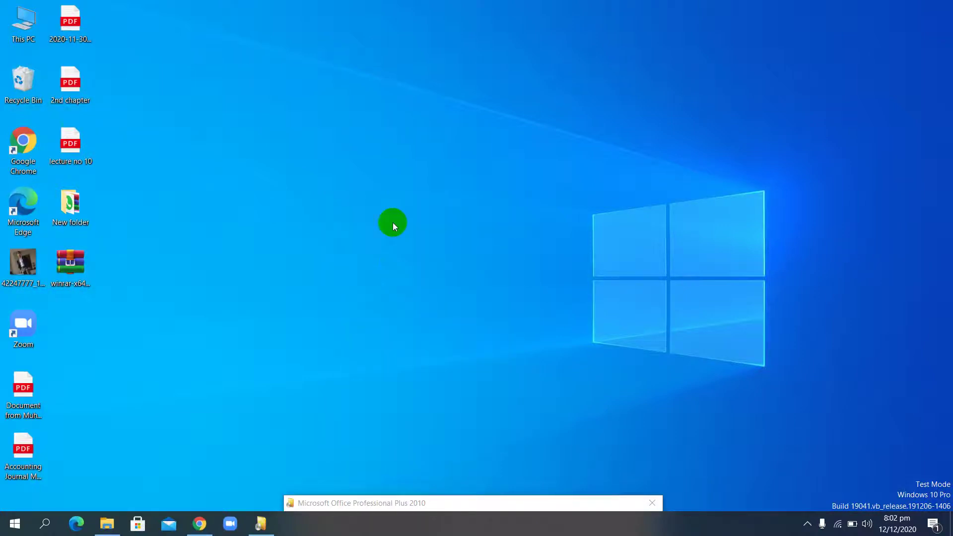
- Create a new WinRAR ZIP archive on the desktop and name it with the person's first name
right_click(391, 183)
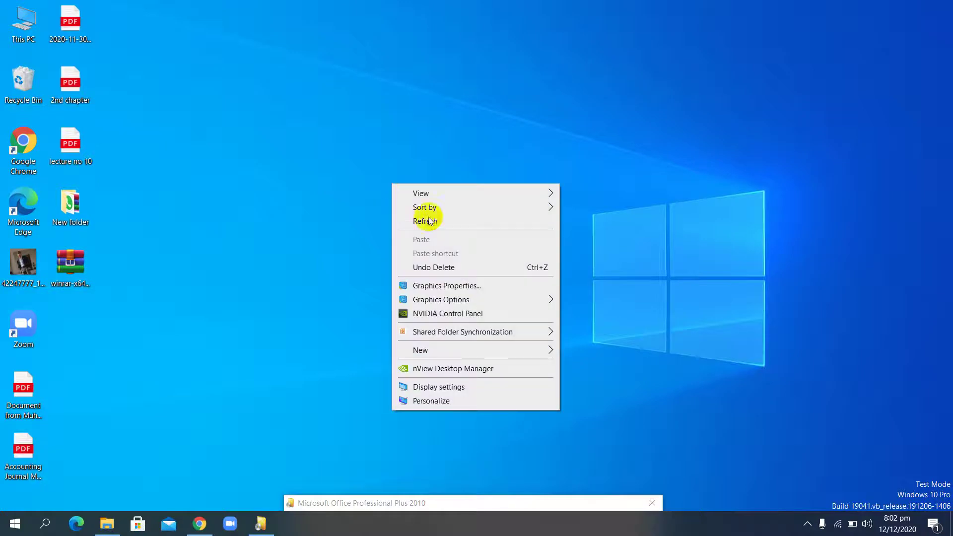
mouse_move(430, 350)
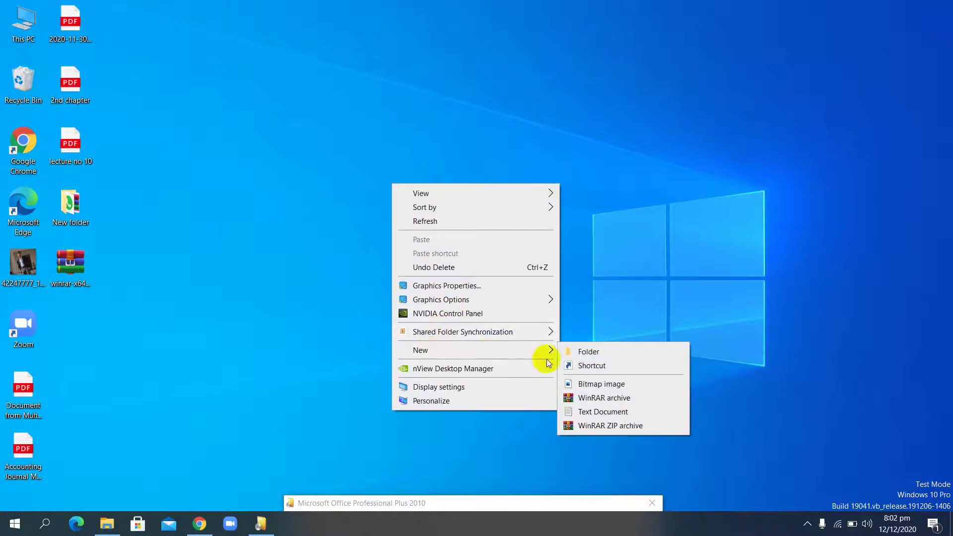
click(600, 427)
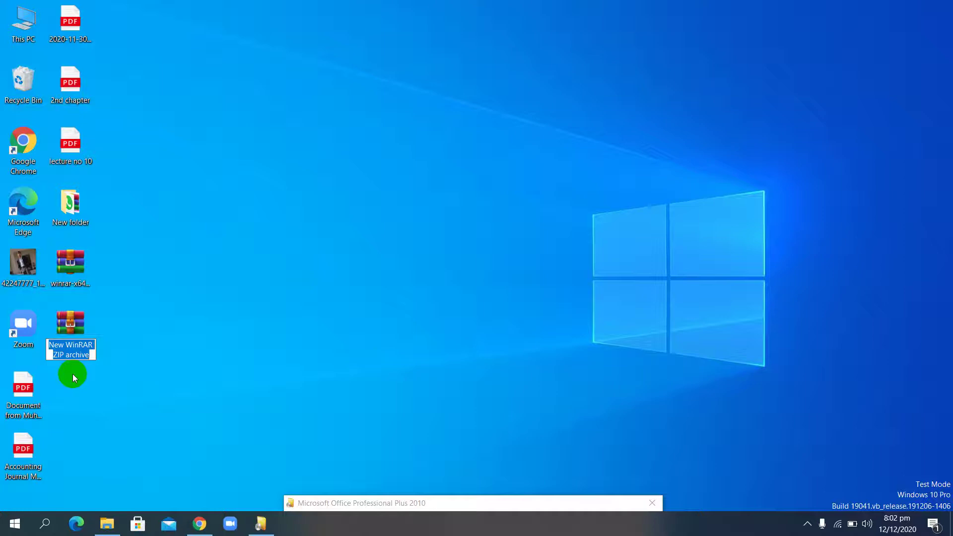
text(Mohsin)
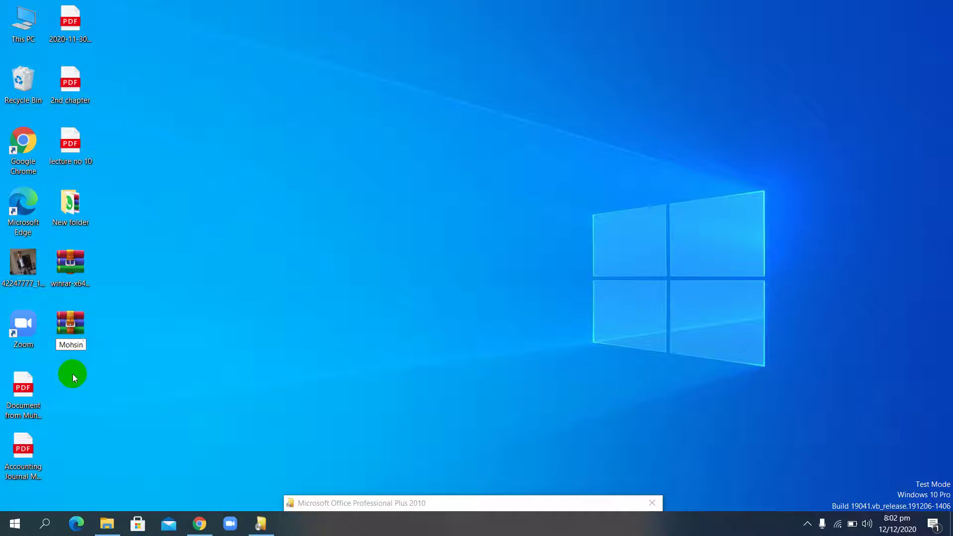
click(82, 343)
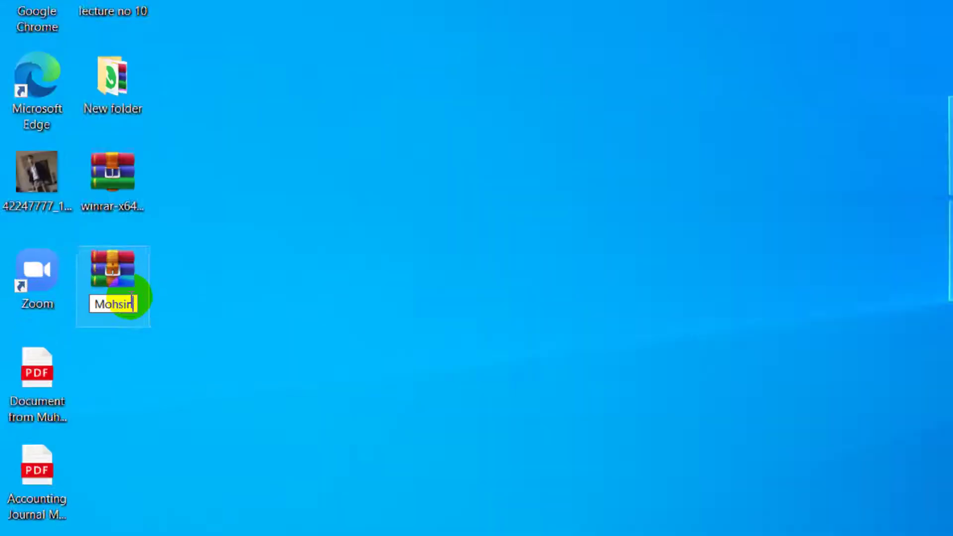
click(72, 337)
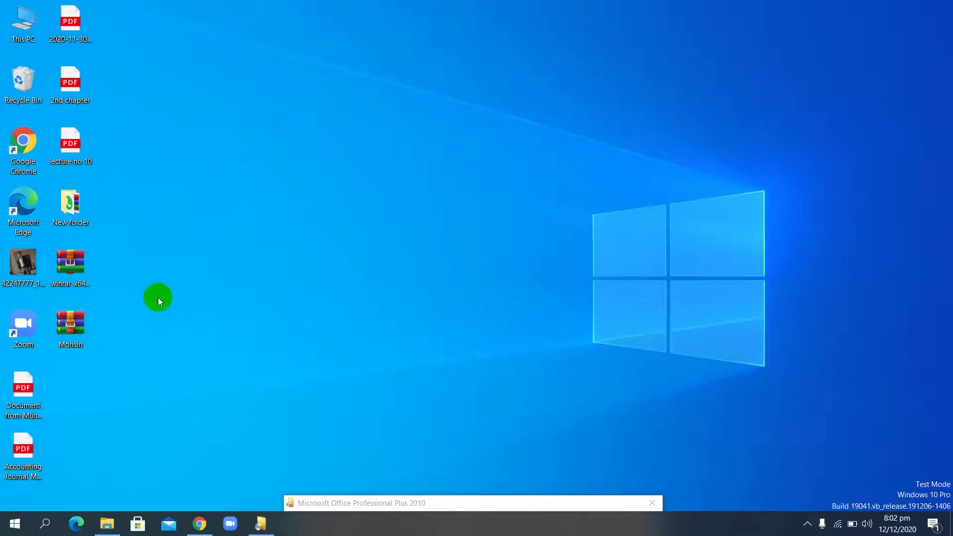
- Open the new ZIP archive from the desktop in WinRAR, keeping its window at normal size
double_click(92, 325)
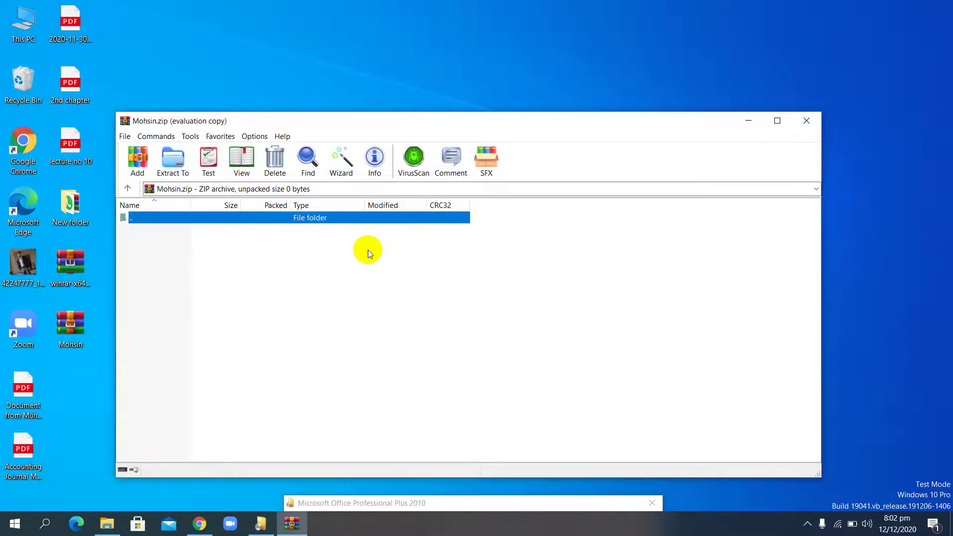
double_click(331, 117)
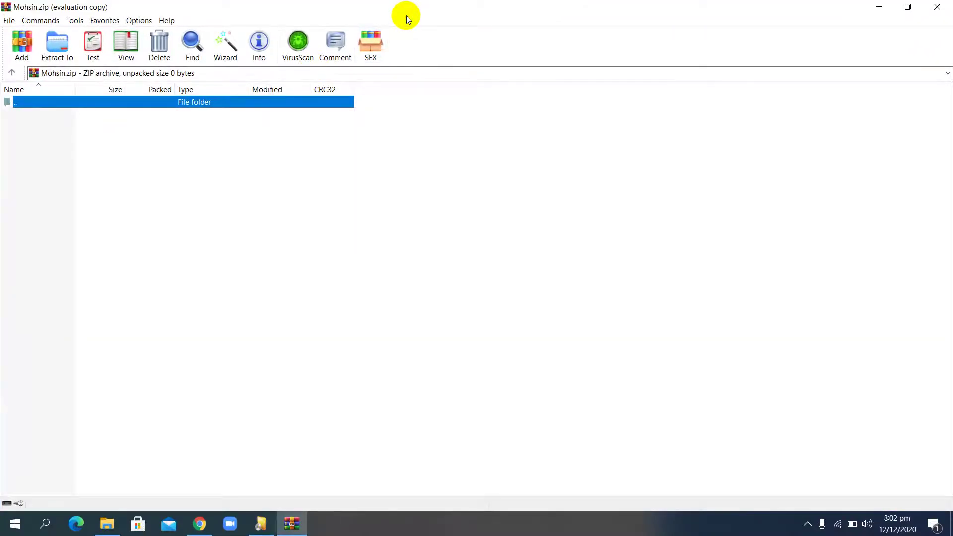
click(906, 7)
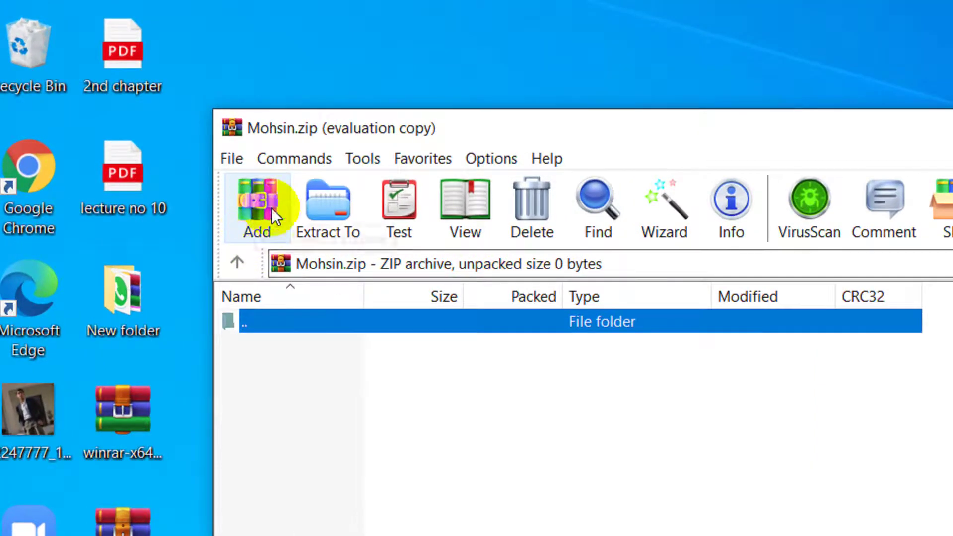
- Add the Desktop PDFs 2nd chapter, 2020-11-30_085054, Accounting Journal Making and lecture no 10 to the archive with default settings, and close WinRAR
click(249, 201)
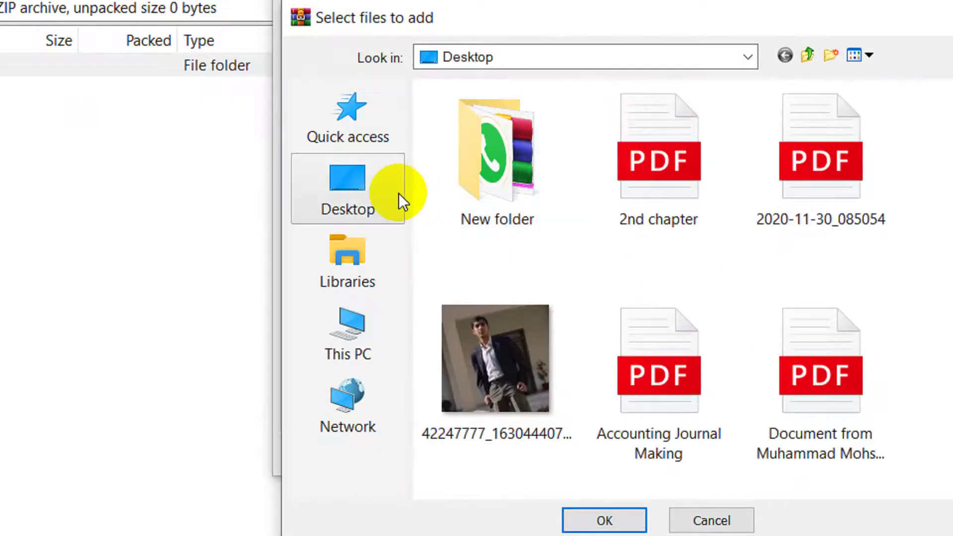
click(398, 193)
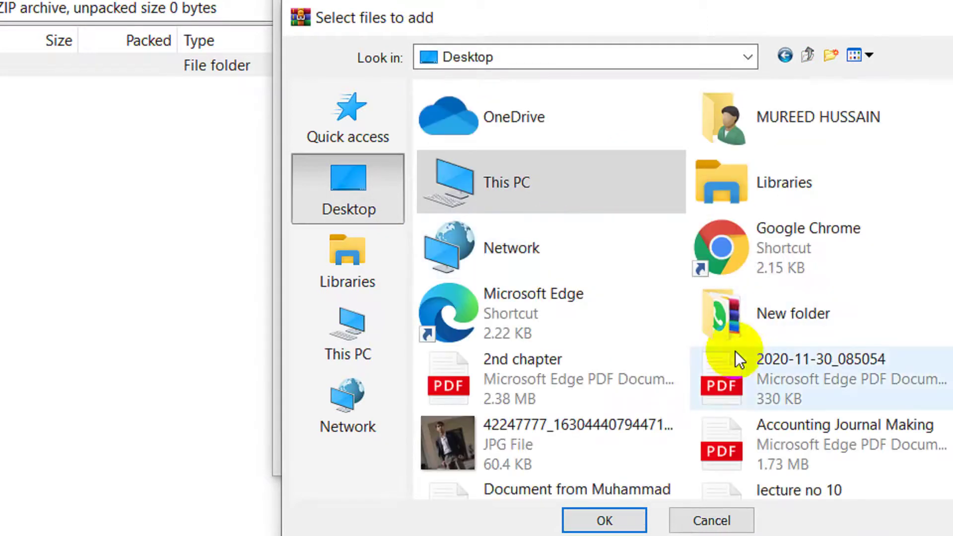
click(729, 394)
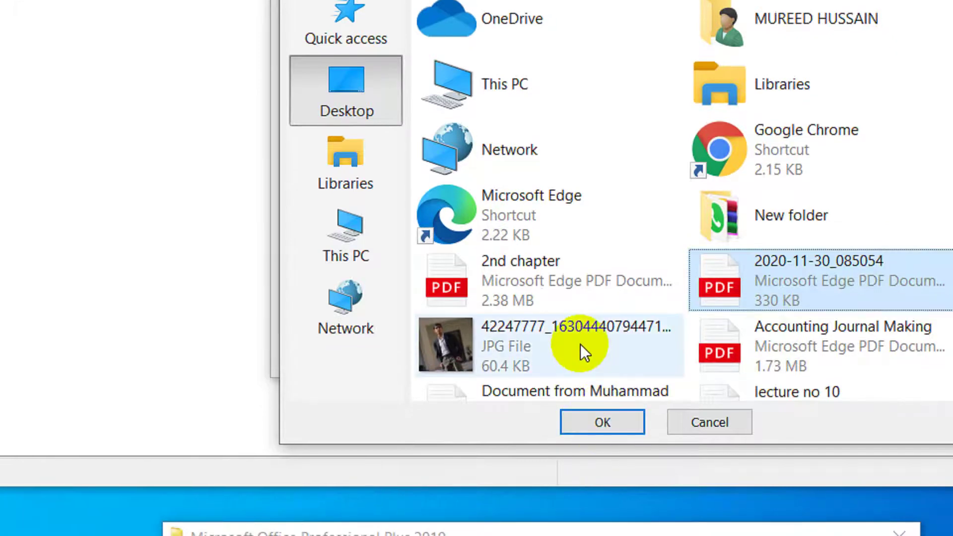
ctrl+click(523, 303)
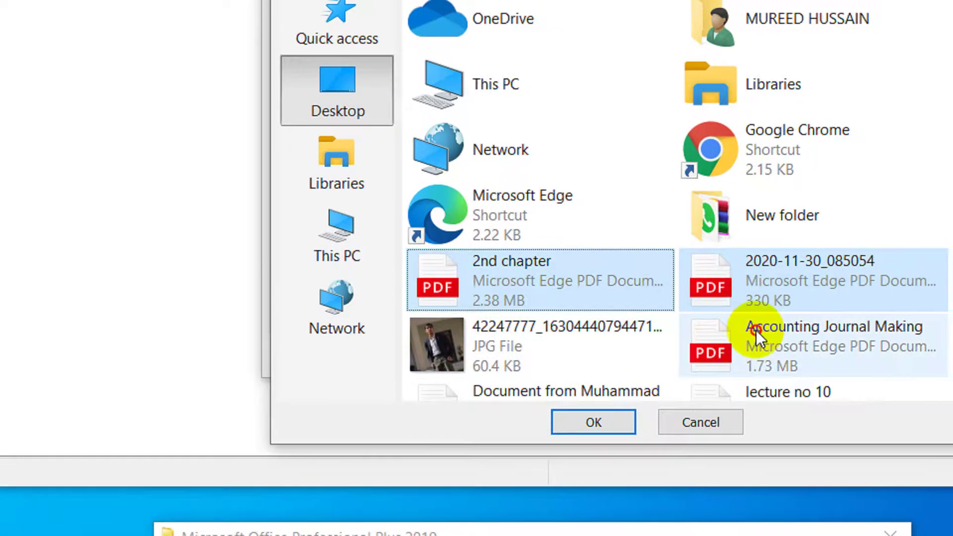
ctrl+click(754, 330)
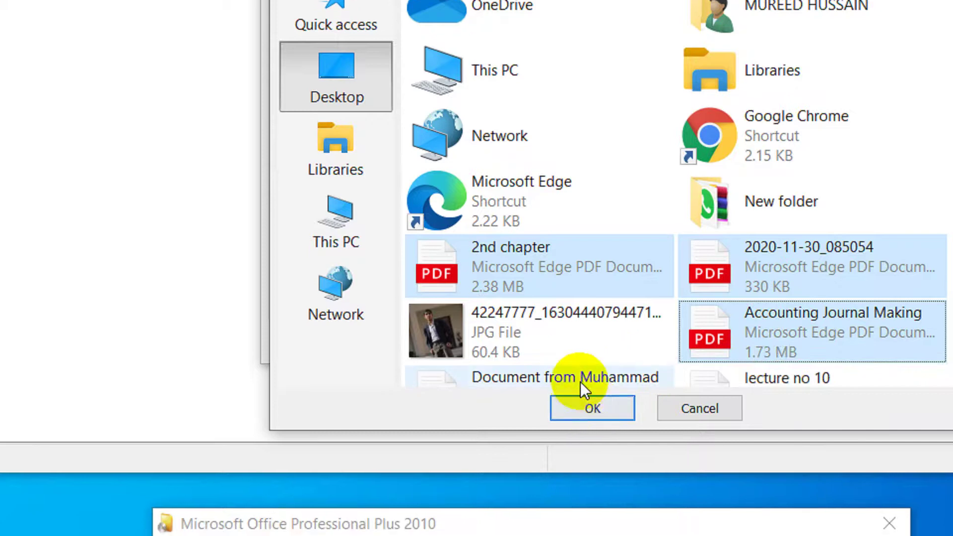
ctrl+click(727, 385)
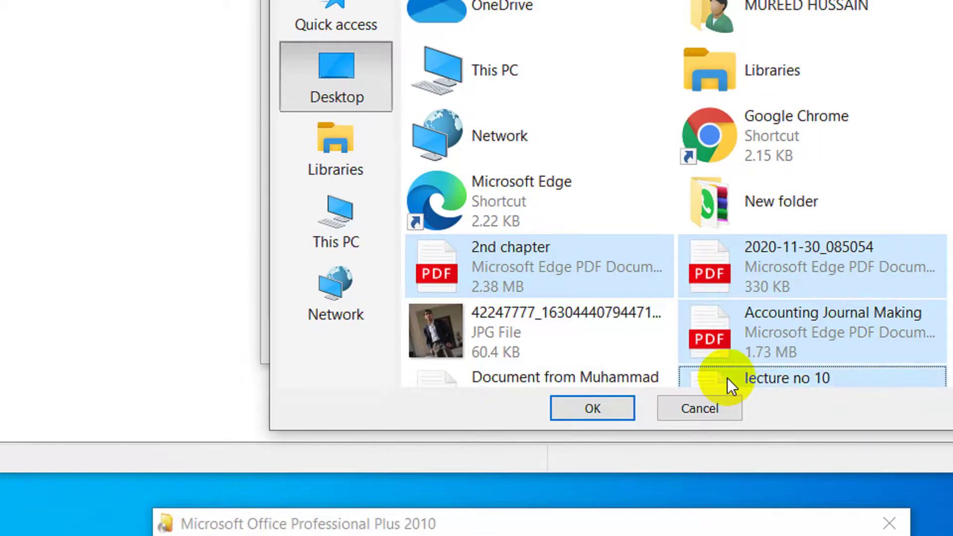
click(609, 412)
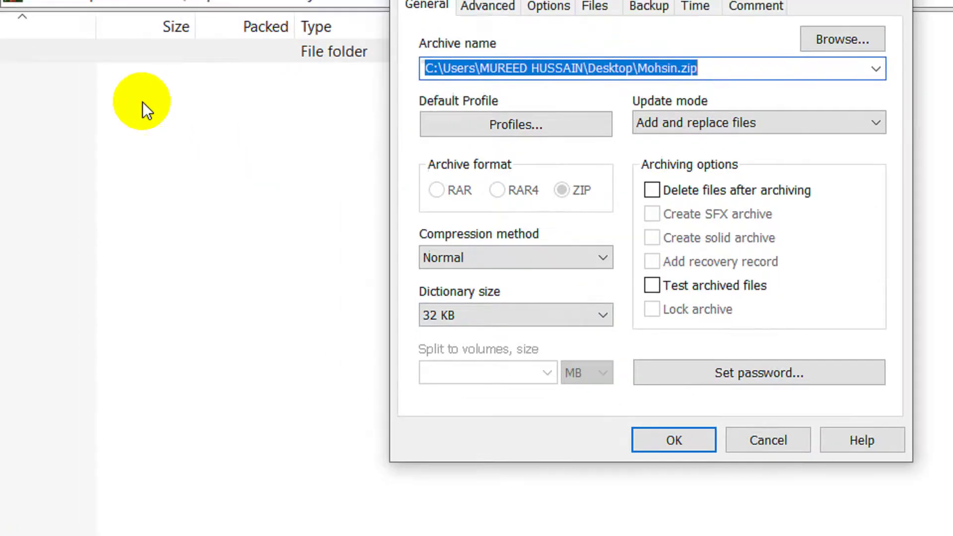
click(668, 436)
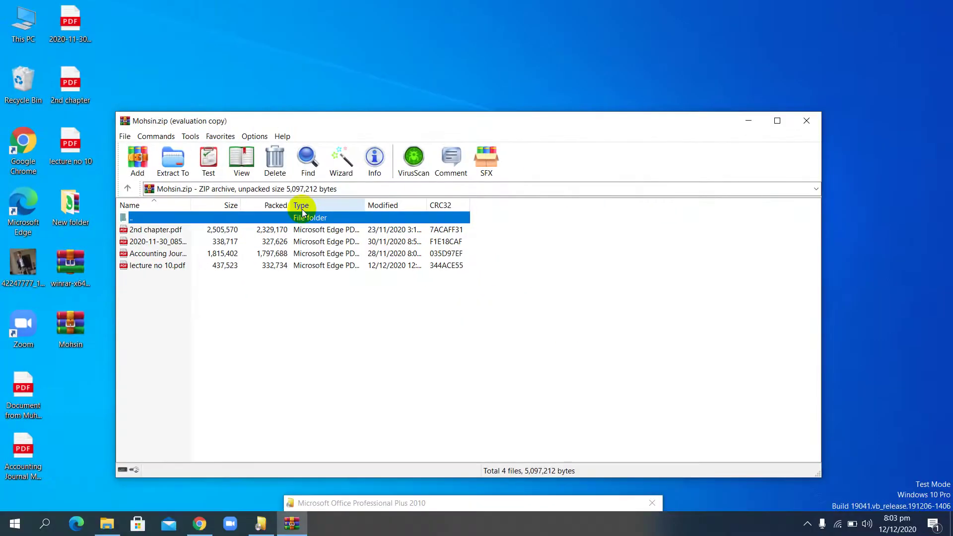
click(801, 122)
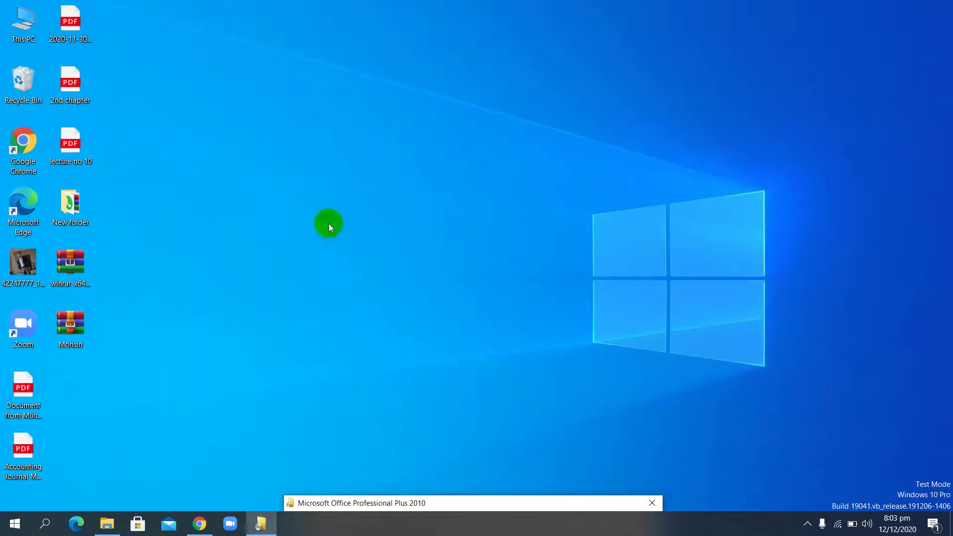
- Reopen the ZIP archive from the desktop to check the files it contains, and close it
double_click(90, 330)
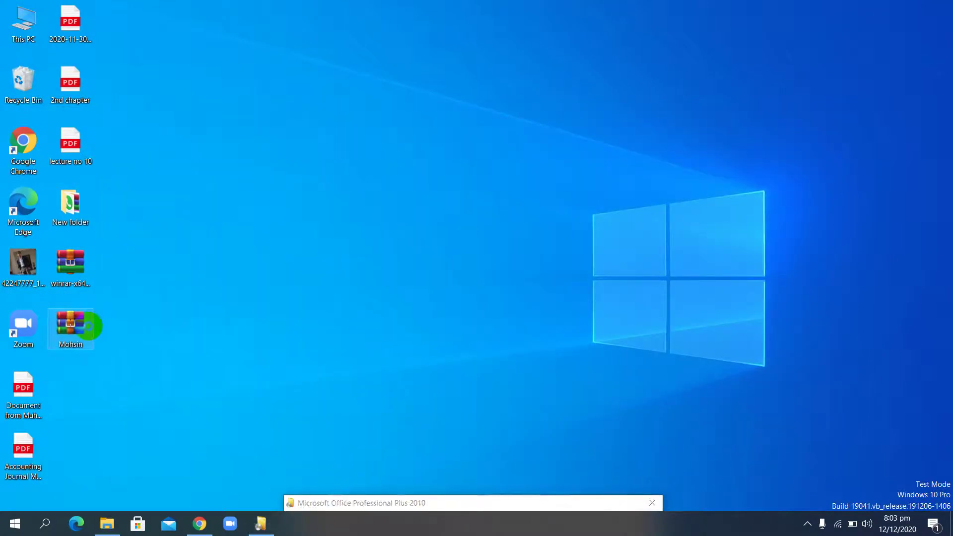
double_click(71, 317)
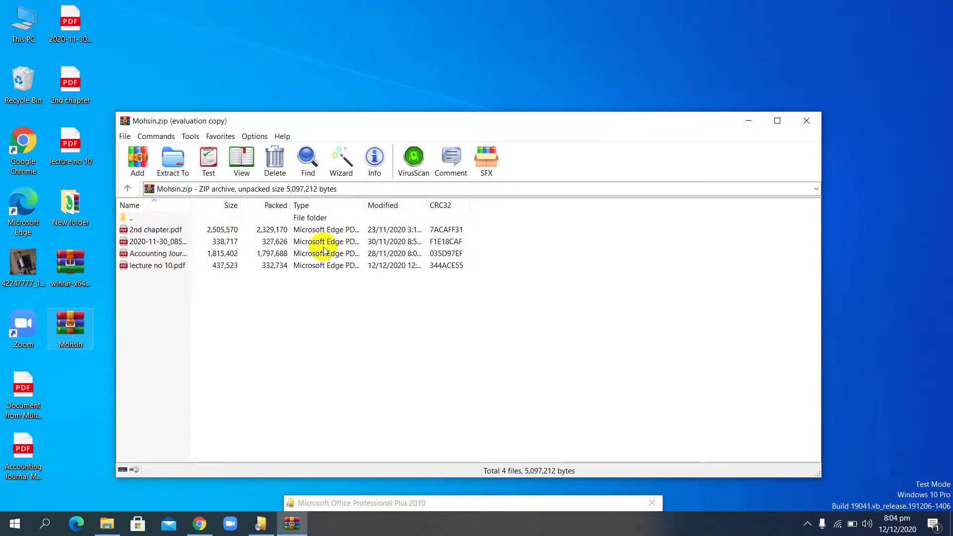
click(805, 130)
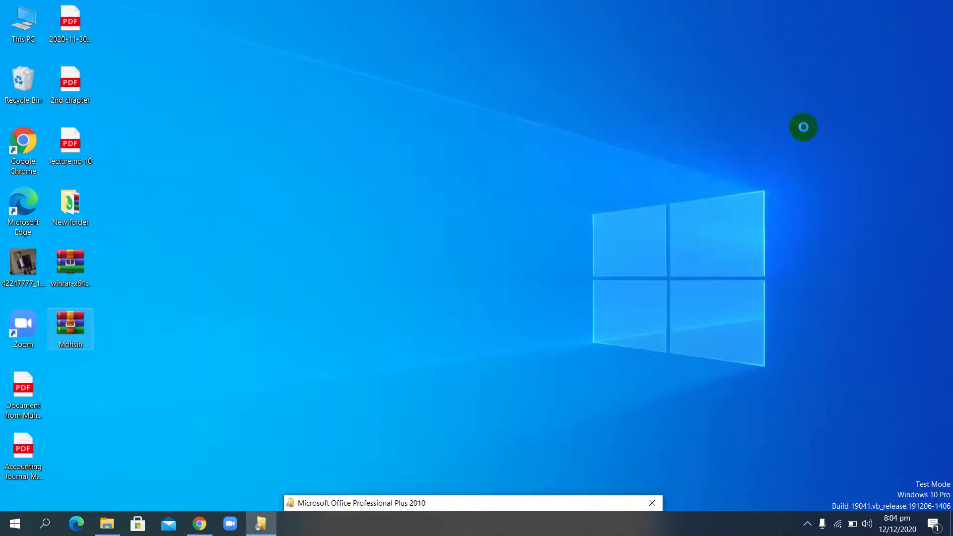
right_click(71, 317)
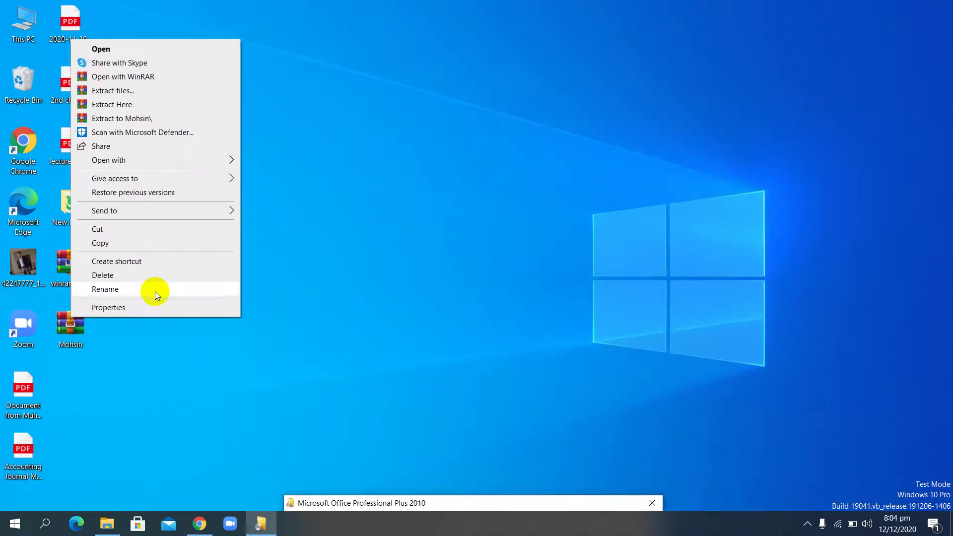
click(155, 288)
click(201, 283)
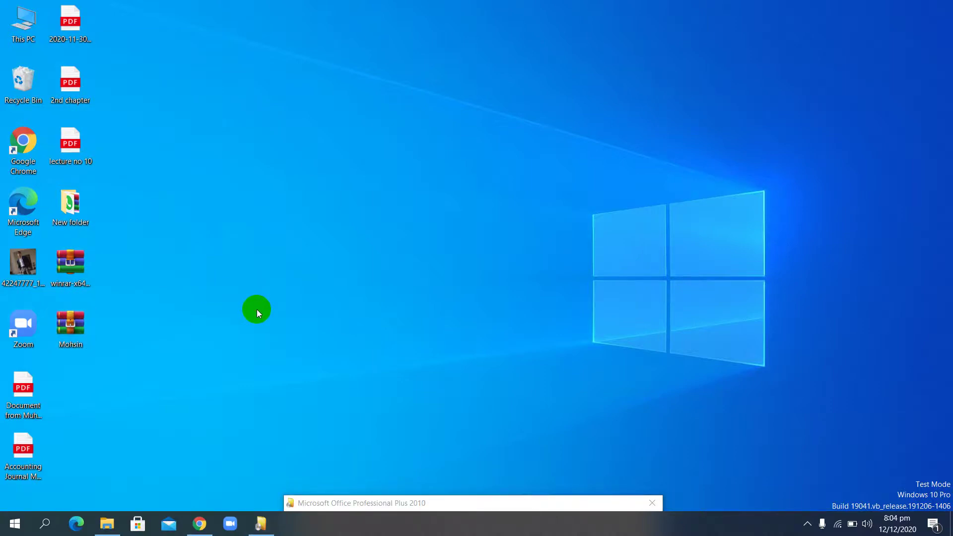
- Extract the ZIP archive's files to the Desktop folder under This PC, replacing each existing PDF of the same name
right_click(73, 323)
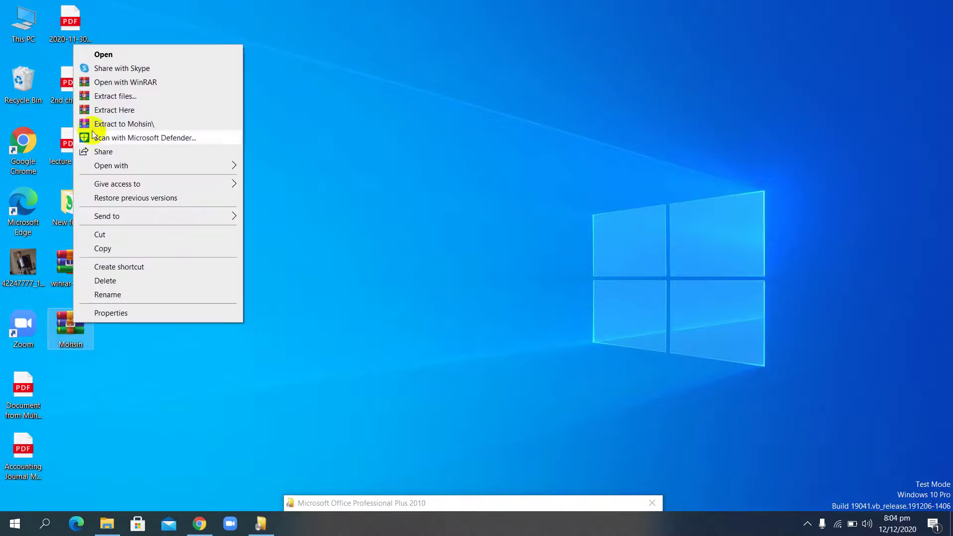
click(107, 96)
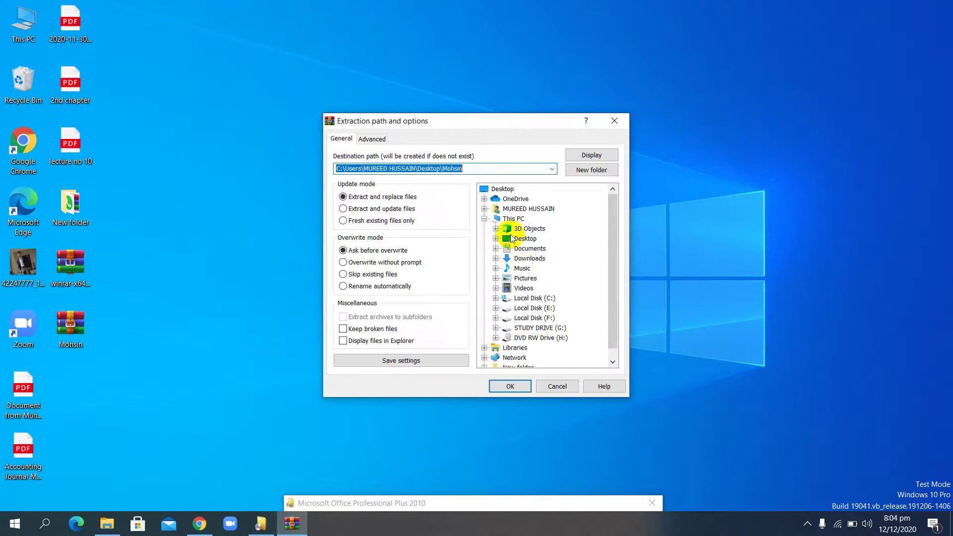
click(512, 237)
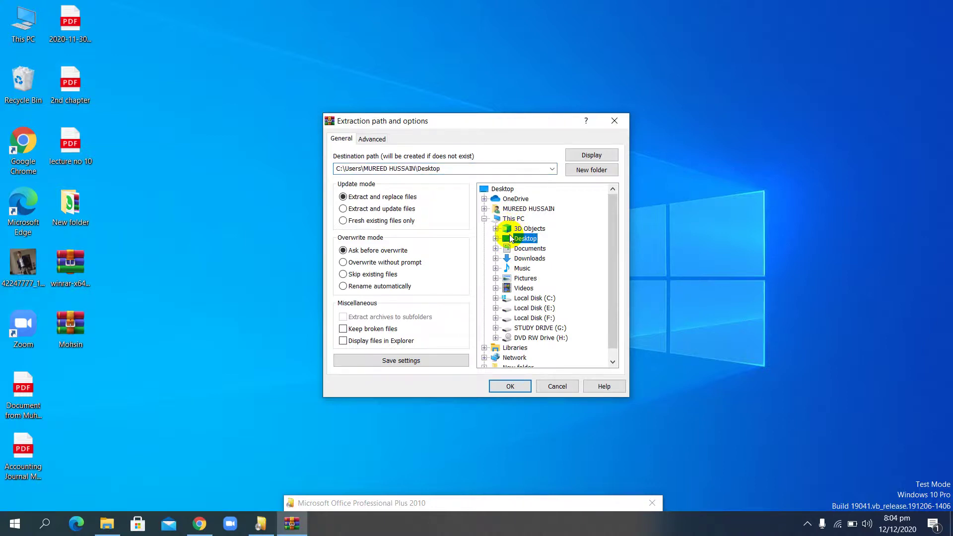
click(504, 385)
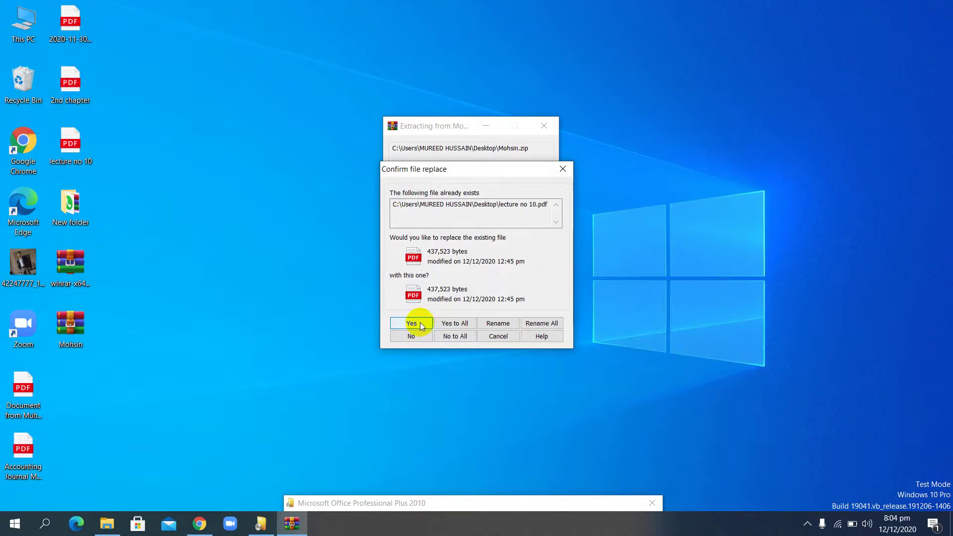
click(419, 323)
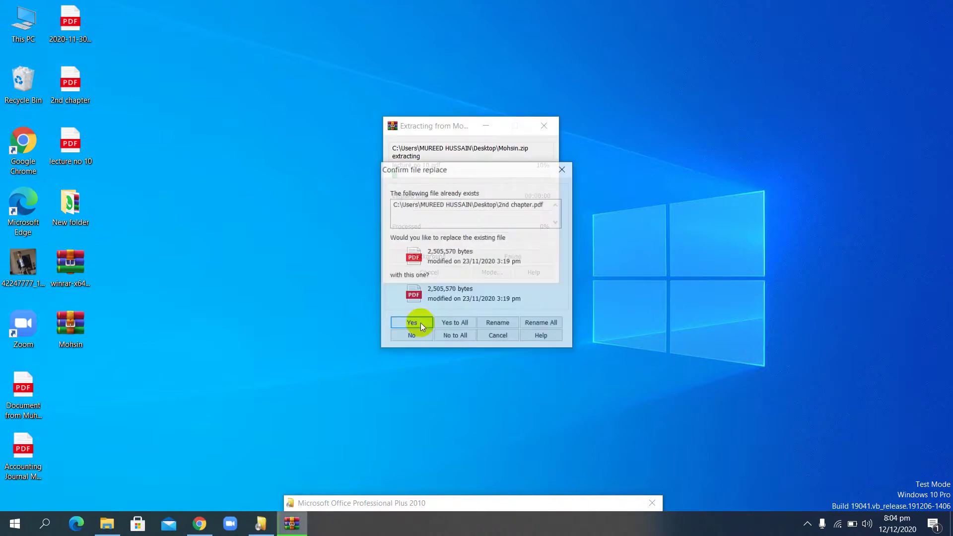
click(419, 323)
click(420, 323)
click(420, 323)
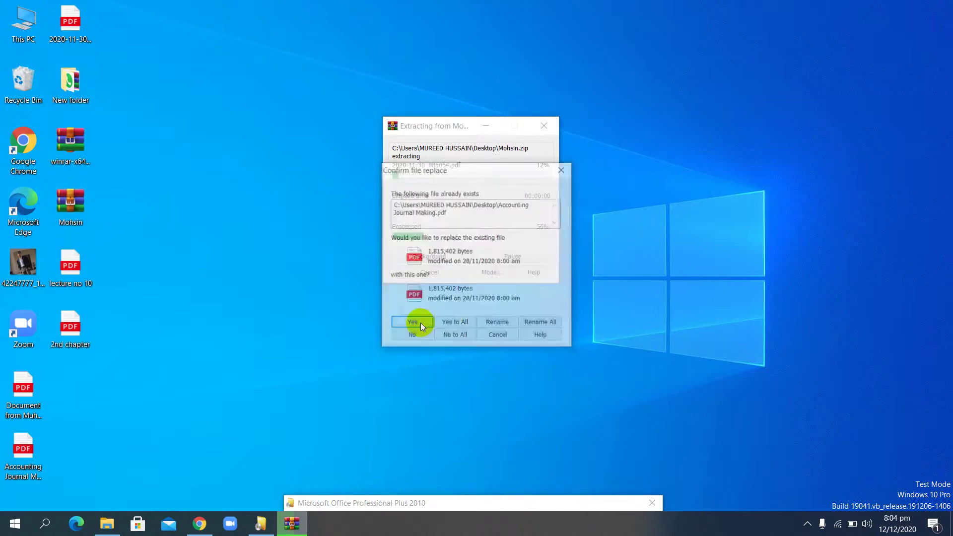
click(420, 323)
click(420, 323)
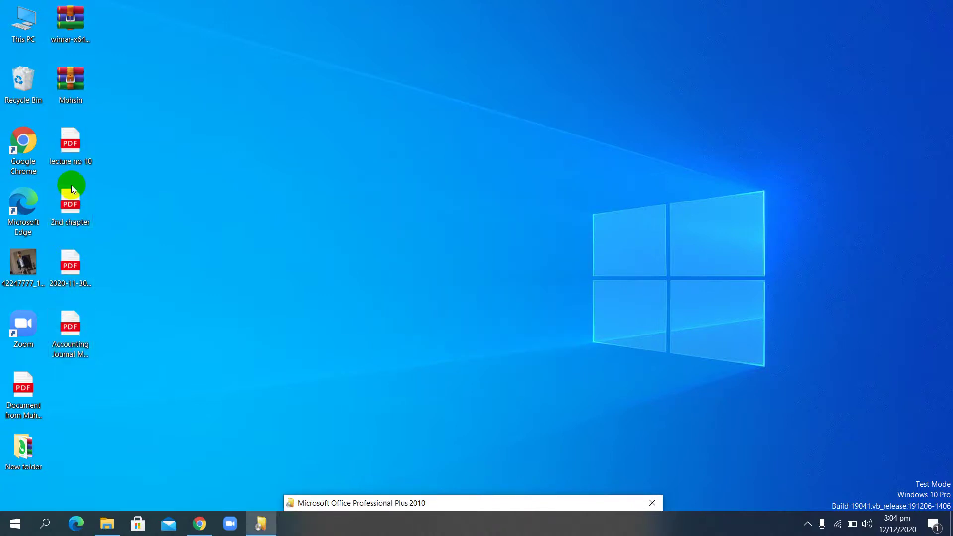
- Highlight the extracted PDFs on the desktop, clear the selection, and refresh the desktop
drag(89, 116, 55, 356)
click(200, 307)
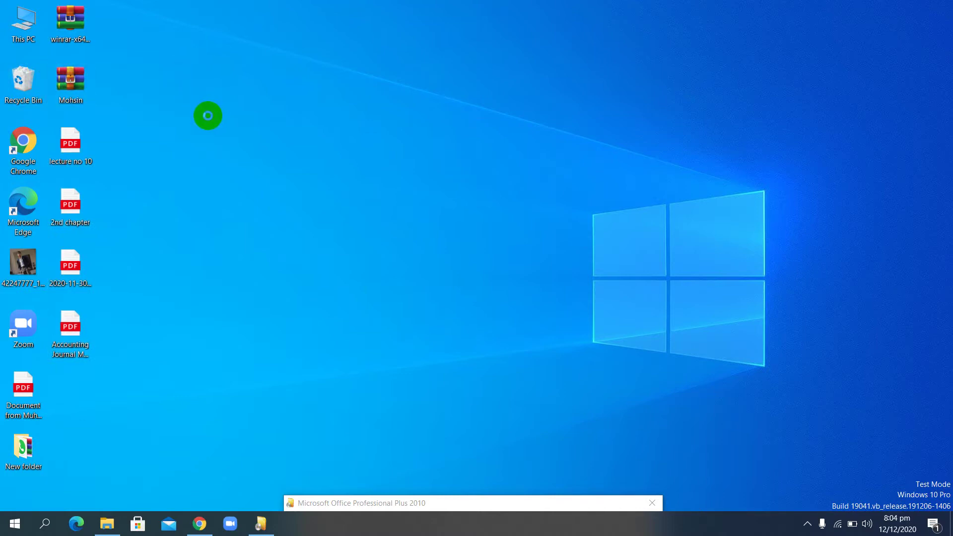
right_click(208, 115)
click(209, 115)
right_click(318, 153)
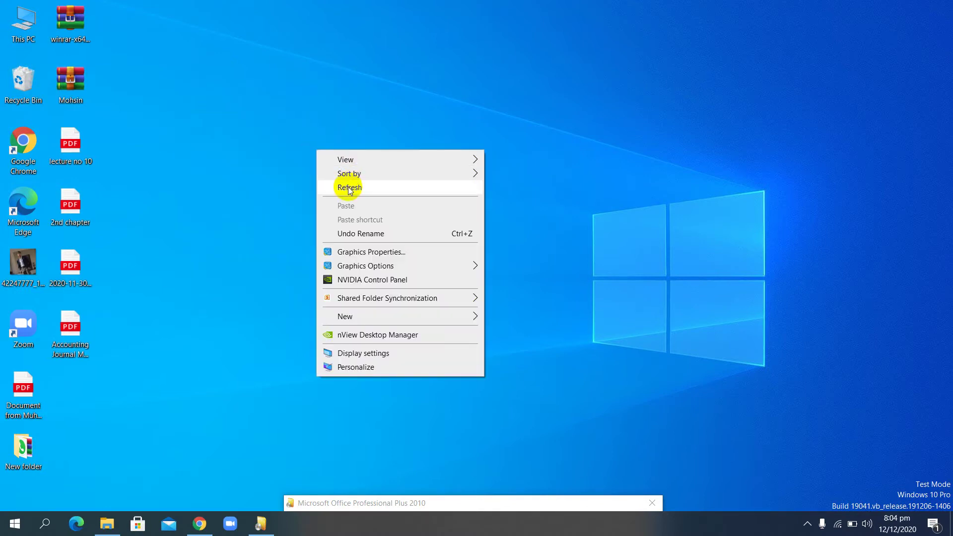
click(349, 187)
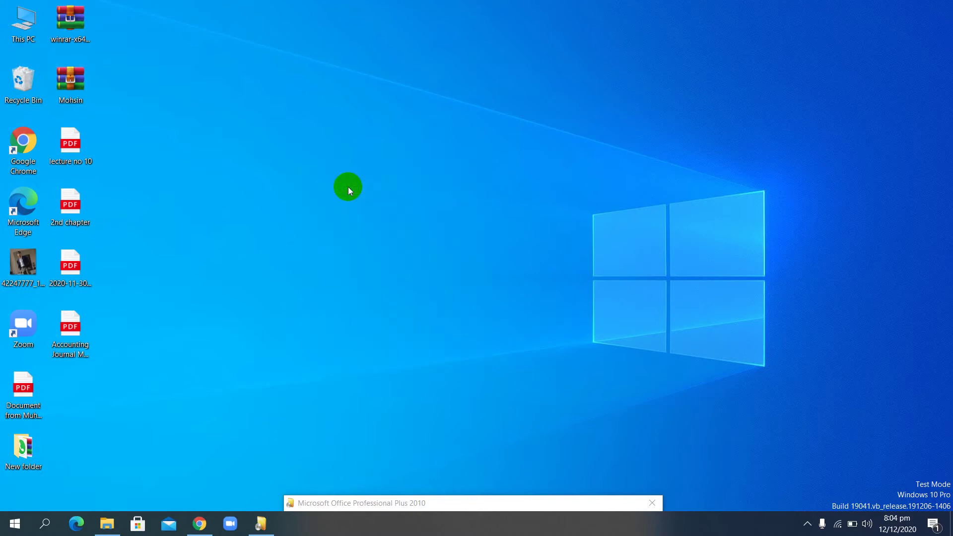